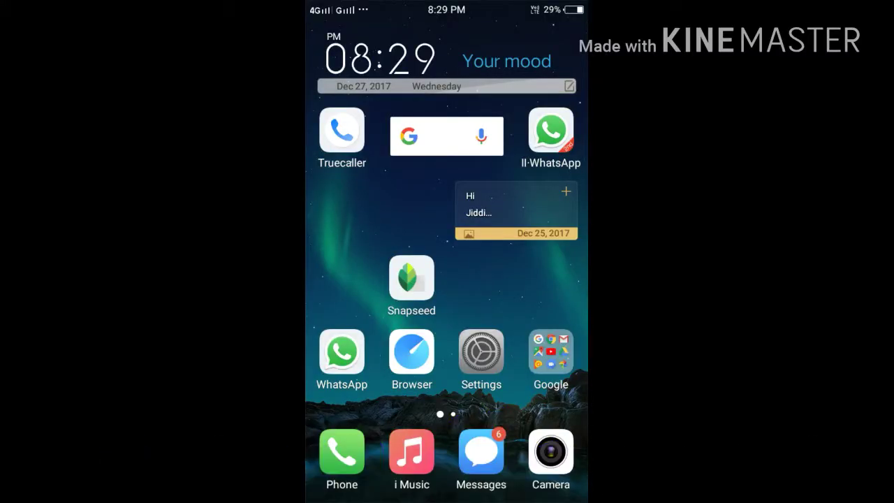
- Launch Snapseed and allow it access to the device's photos
left_click(411, 277)
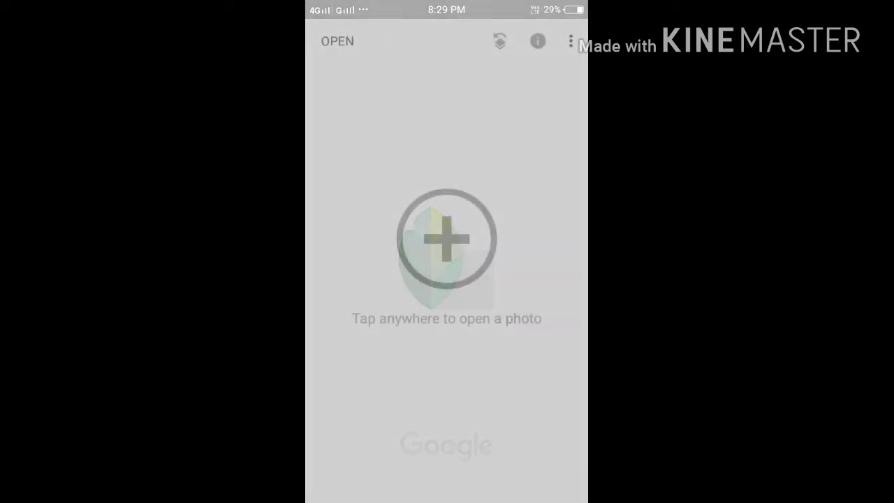
left_click(451, 259)
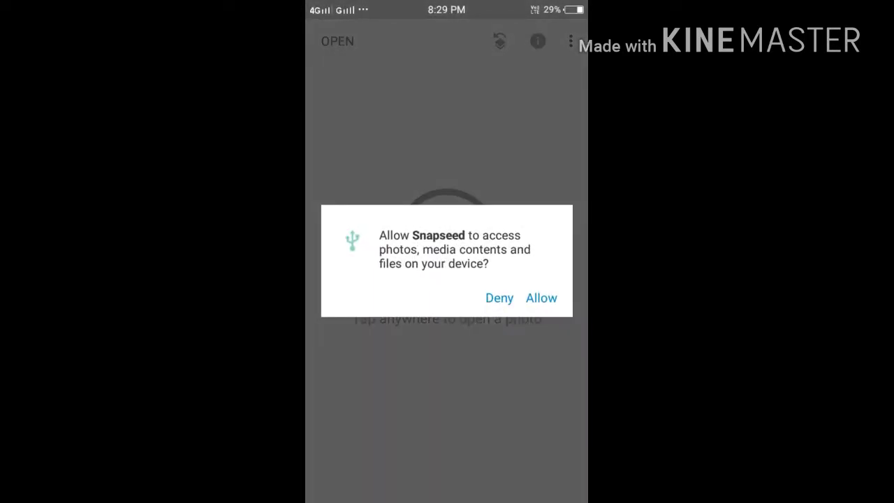
left_click(542, 298)
left_click(447, 280)
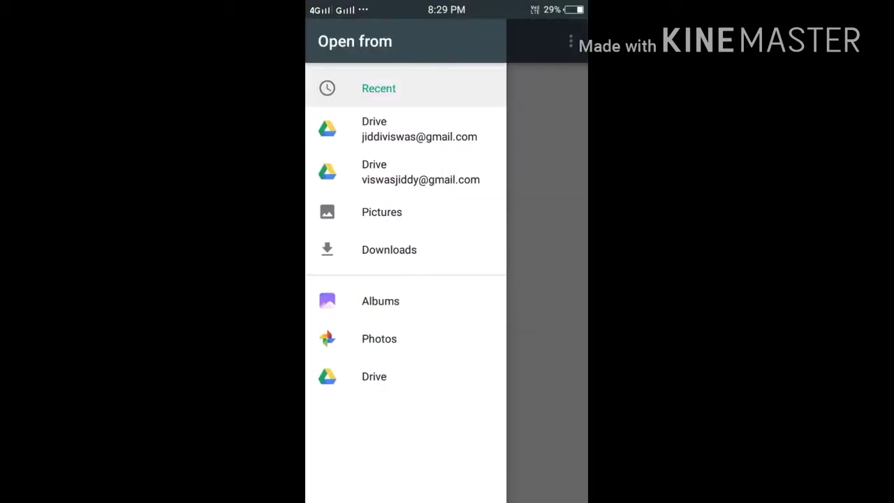
left_click_drag(433, 357, 511, 418)
scroll(447, 280, "down", 3)
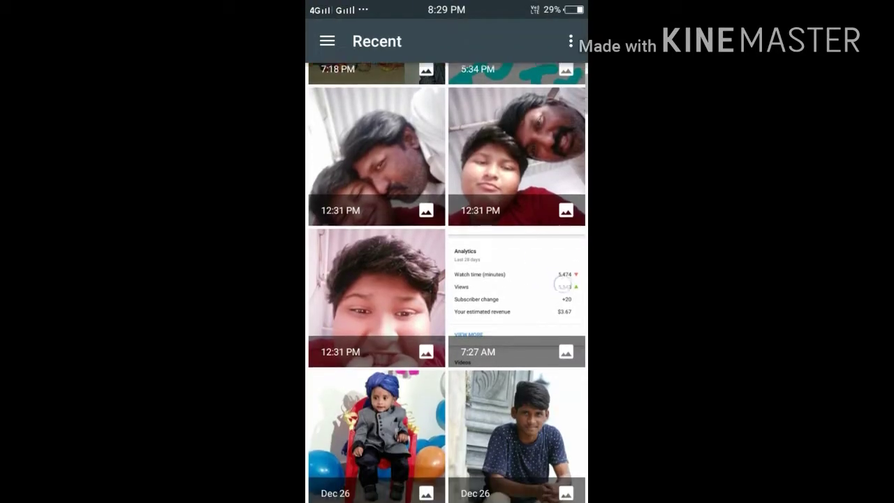
scroll(448, 280, "up", 3)
- Browse Albums > Camera to find the backlit silhouette field photo
left_click(327, 41)
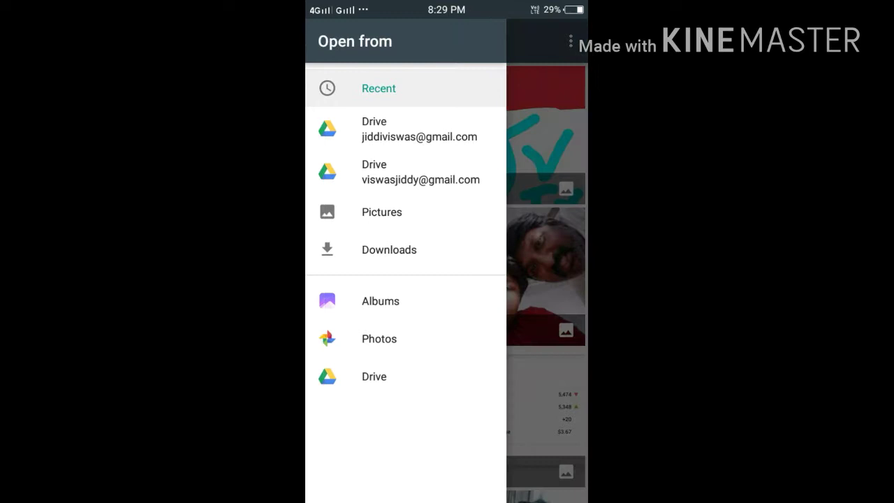
left_click(370, 211)
left_click(327, 41)
left_click(380, 301)
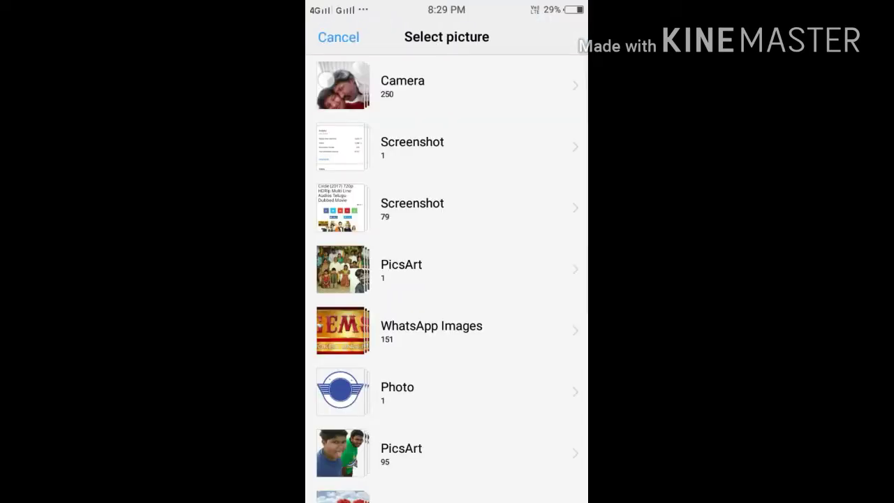
left_click(403, 84)
scroll(446, 279, "down", 5)
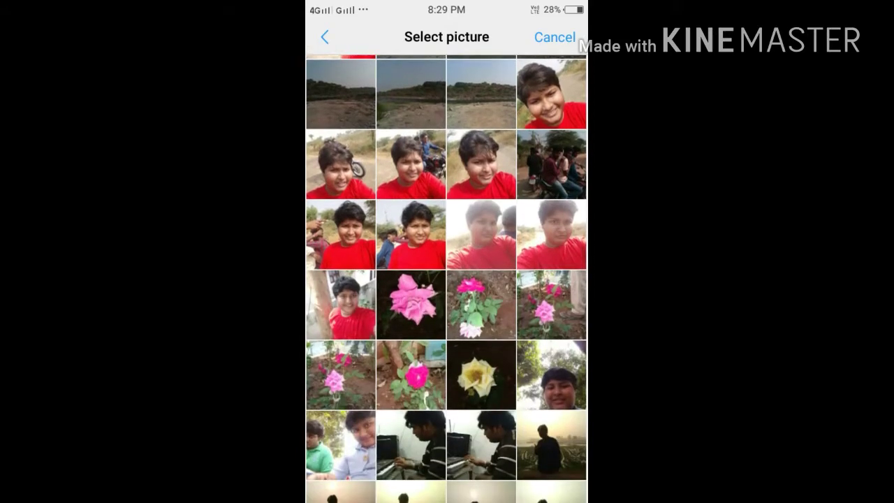
scroll(447, 279, "down", 3)
scroll(447, 279, "down", 1)
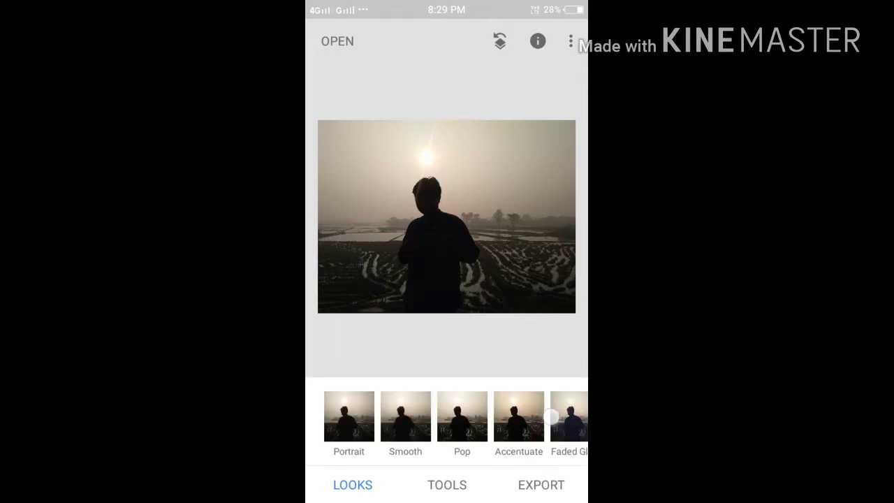
left_click_drag(552, 417, 374, 418)
left_click(397, 417)
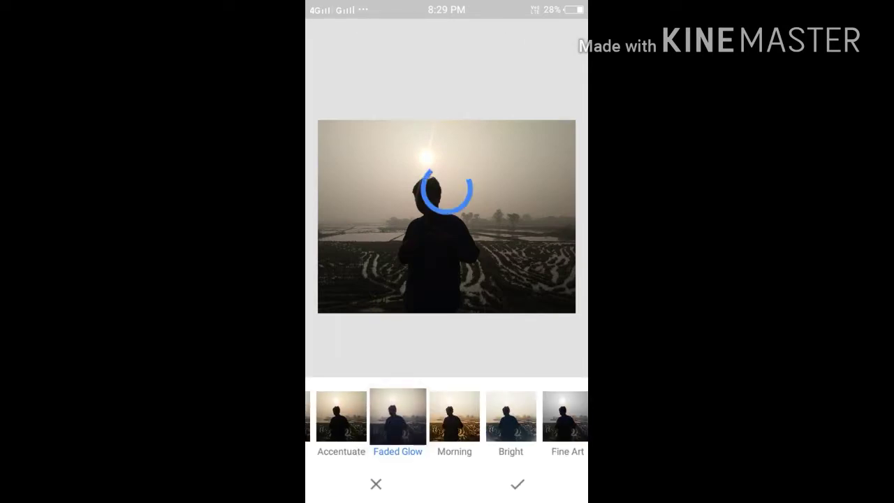
left_click(454, 417)
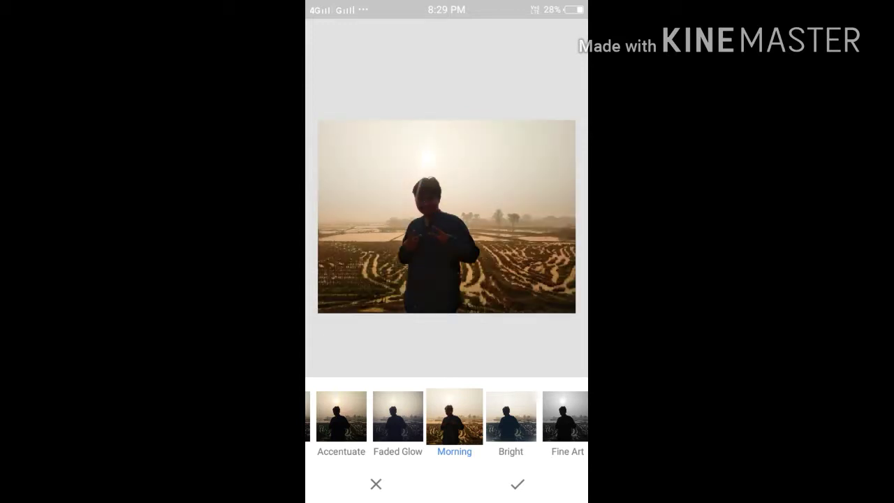
left_click(496, 269)
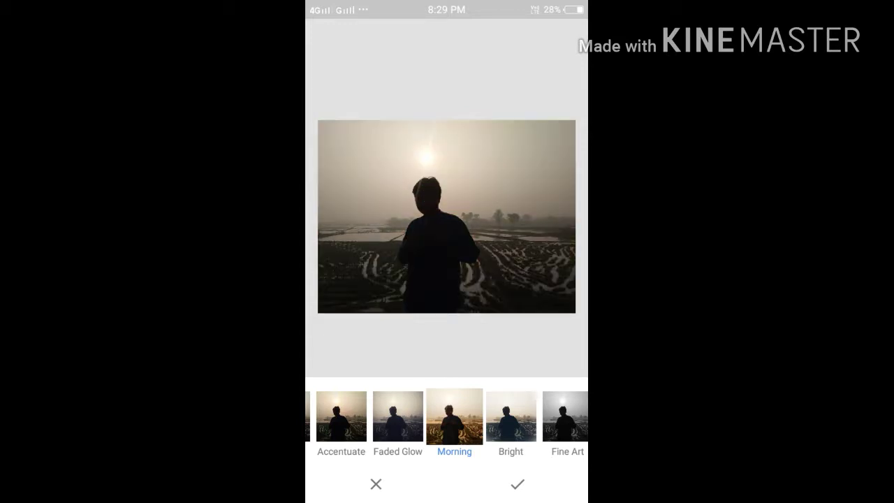
left_click(534, 284)
left_click_drag(349, 420, 559, 419)
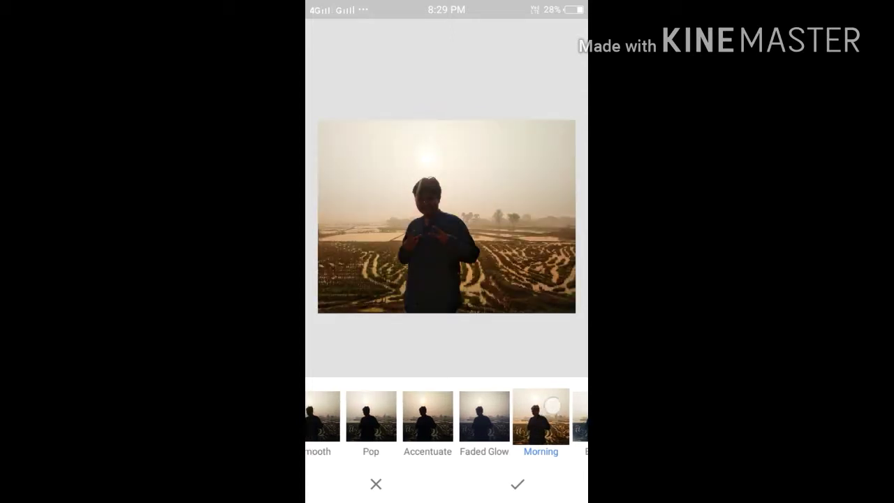
left_click(349, 420)
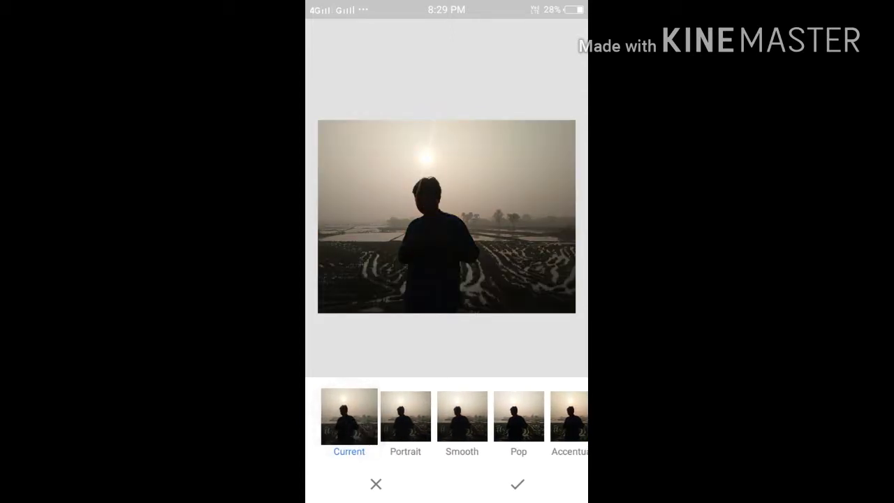
left_click(376, 484)
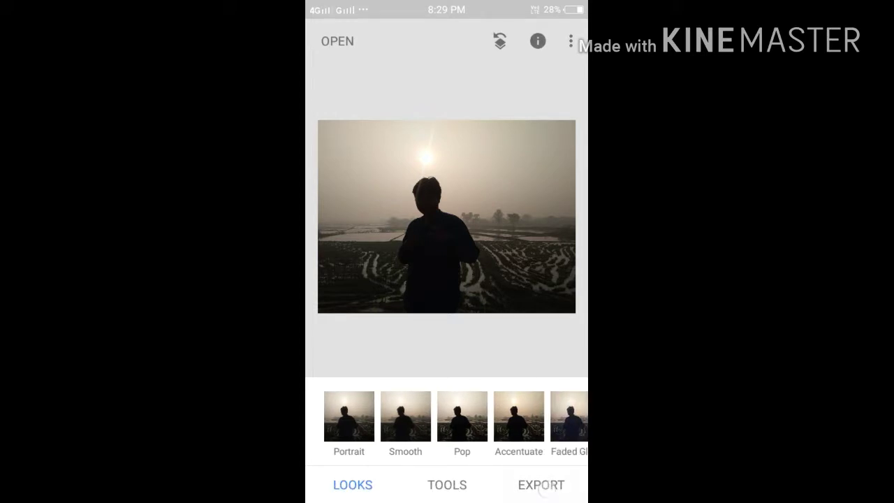
- Raise the Curves tone curve to lift the shadows of the backlit person and fields
left_click(542, 485)
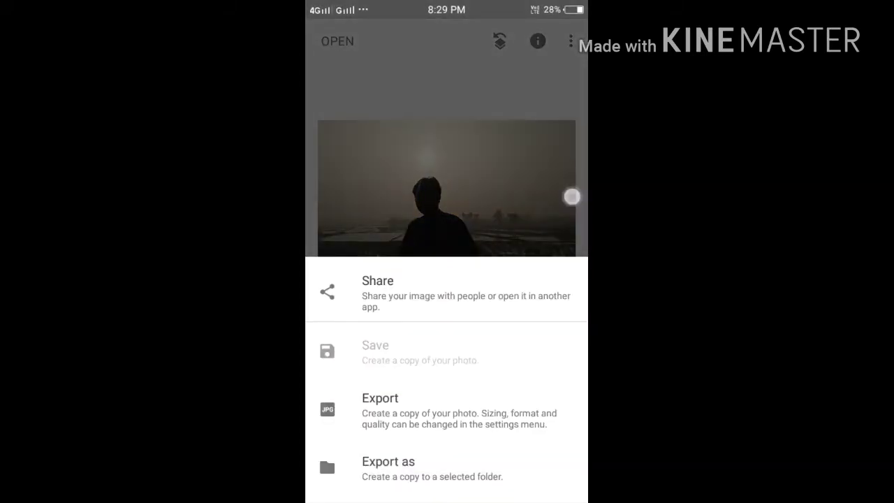
left_click(572, 197)
left_click(458, 487)
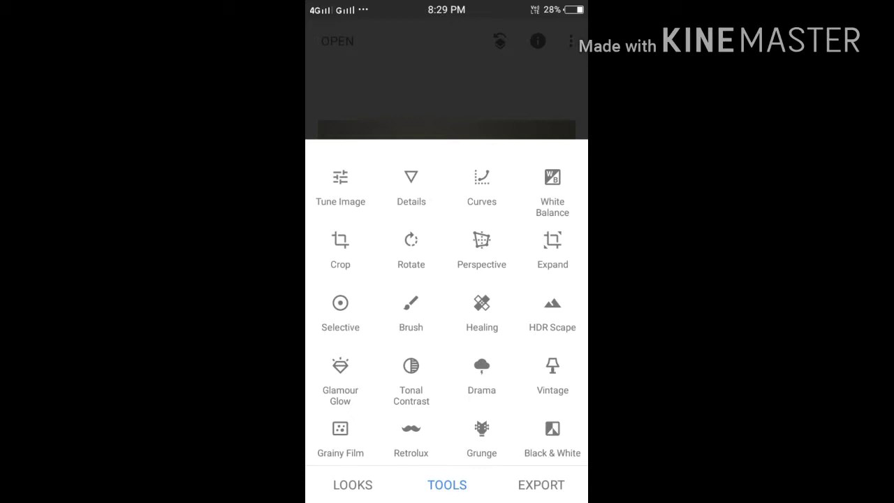
left_click(483, 188)
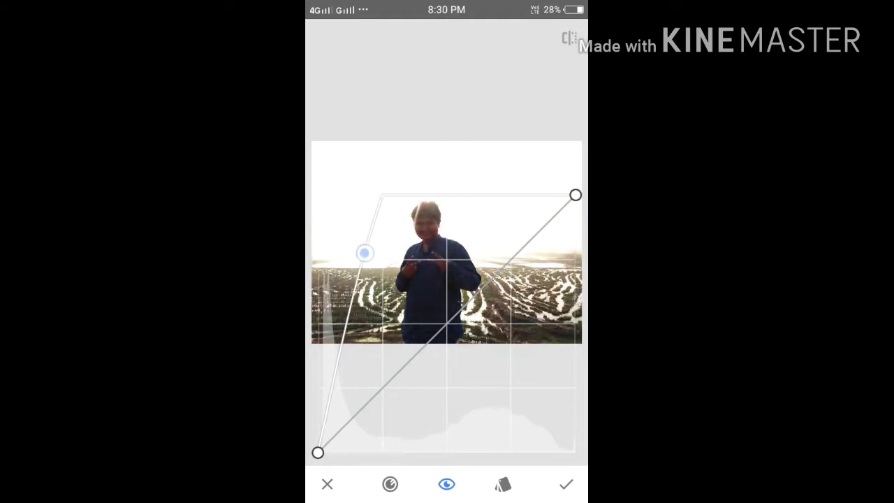
left_click_drag(369, 257, 372, 264)
mouse_move(318, 453)
left_mouse_down()
mouse_move(350, 436)
mouse_move(317, 426)
mouse_move(324, 426)
mouse_move(318, 435)
left_mouse_up()
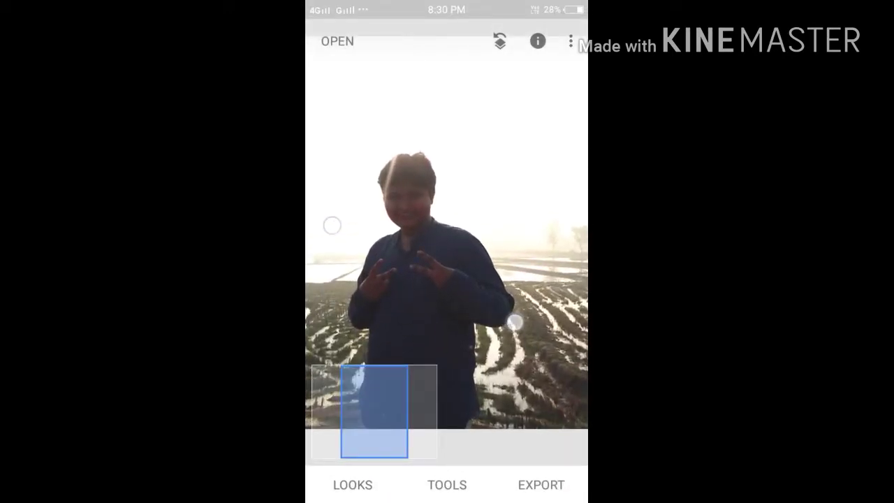
- Reopen the tools grid and scroll it down to Lens Blur
scroll(447, 279, "up", 3)
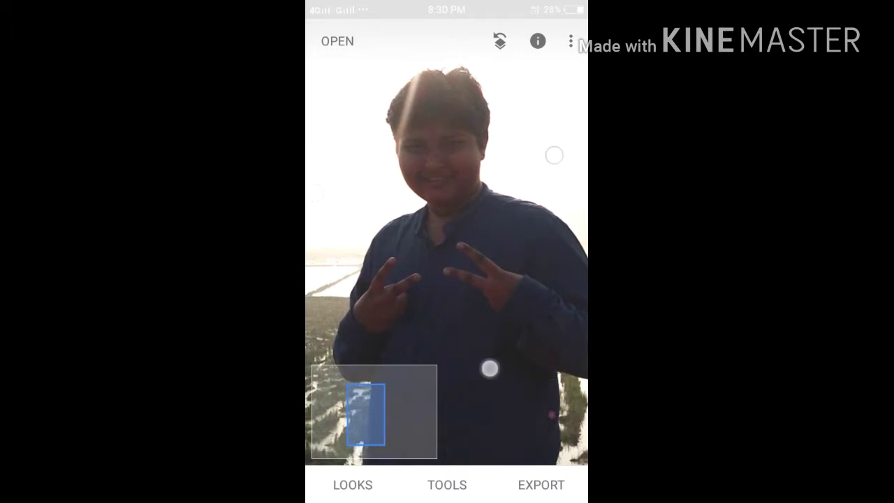
scroll(503, 279, "down", 3)
left_click(447, 485)
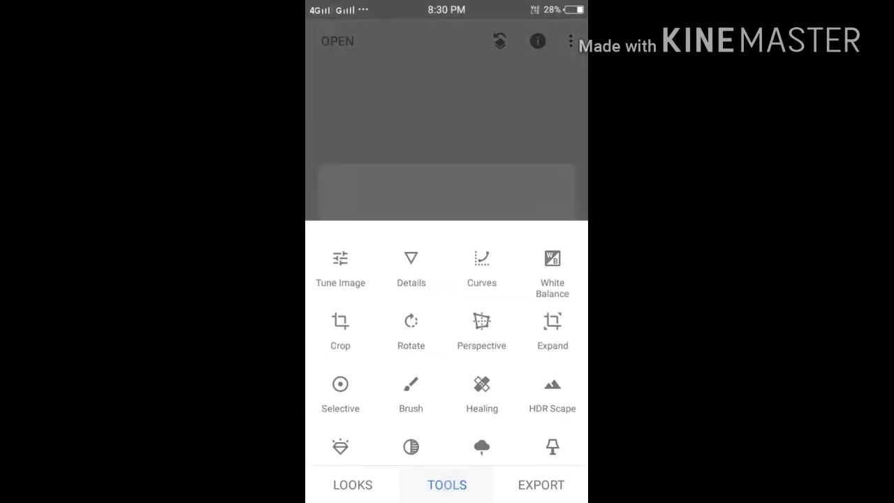
scroll(447, 300, "down", 3)
scroll(447, 301, "down", 2)
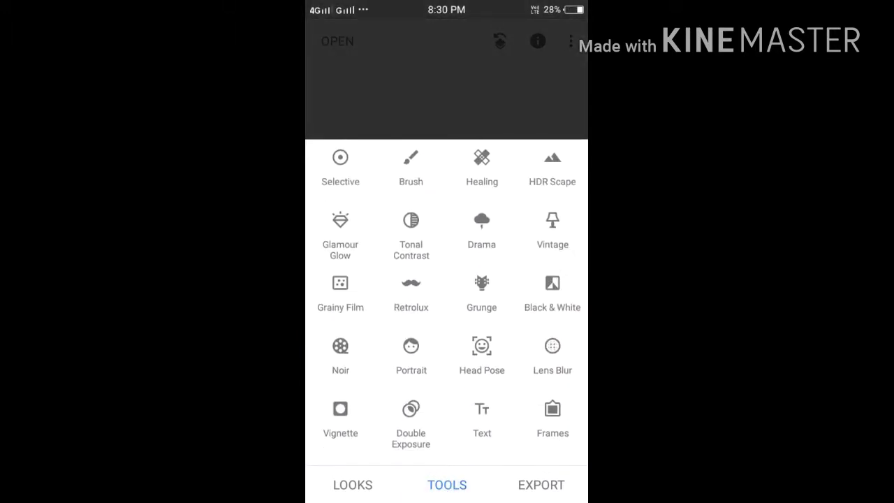
scroll(494, 304, "up", 3)
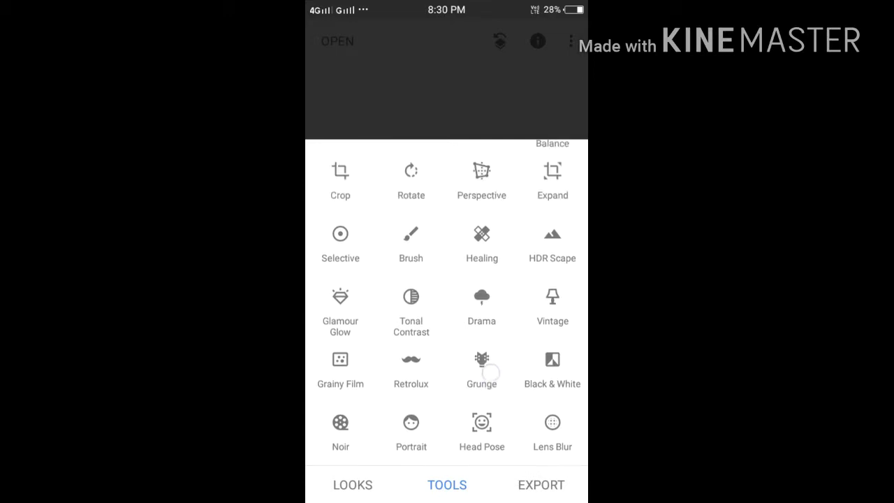
scroll(529, 296, "up", 2)
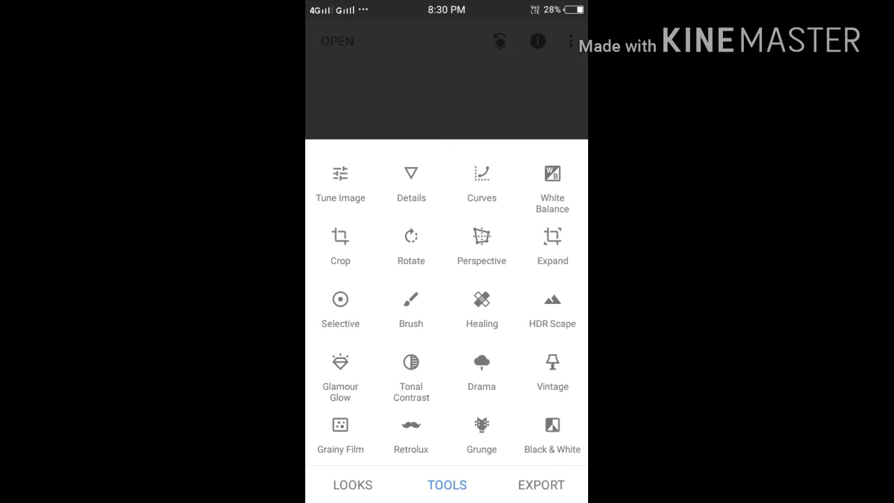
scroll(569, 310, "down", 2)
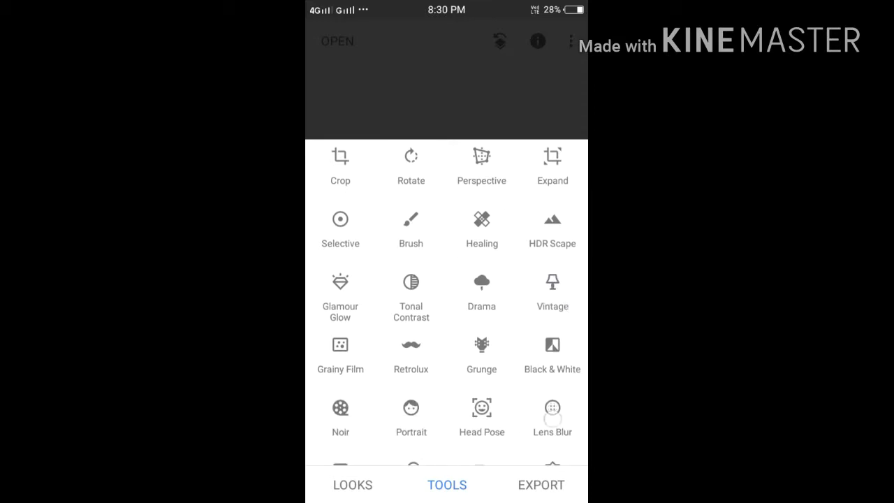
- Apply Lens Blur at +100 blur strength centred on the person
left_click(552, 418)
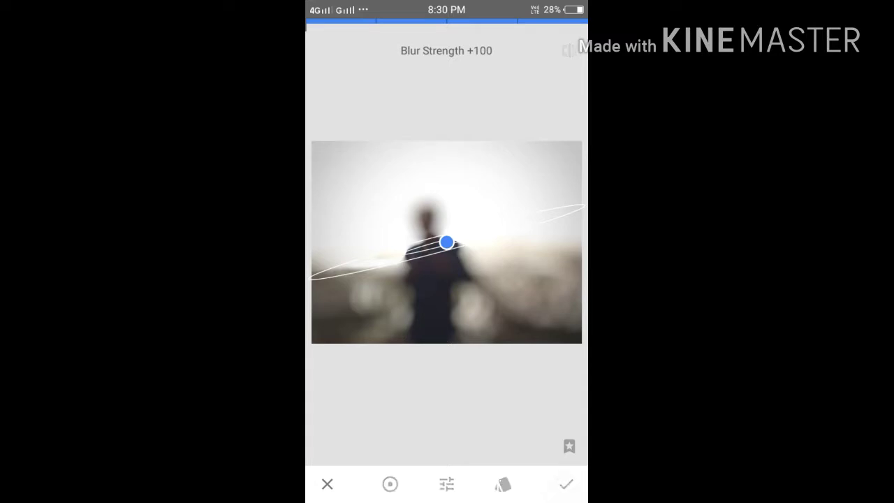
left_click(566, 485)
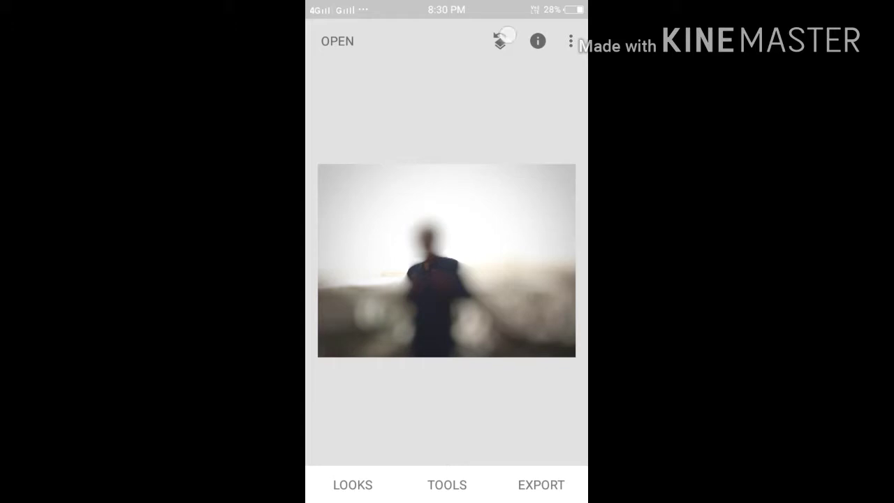
- Brush the Lens Blur step's mask around the person and show the mask overlay
left_click(502, 39)
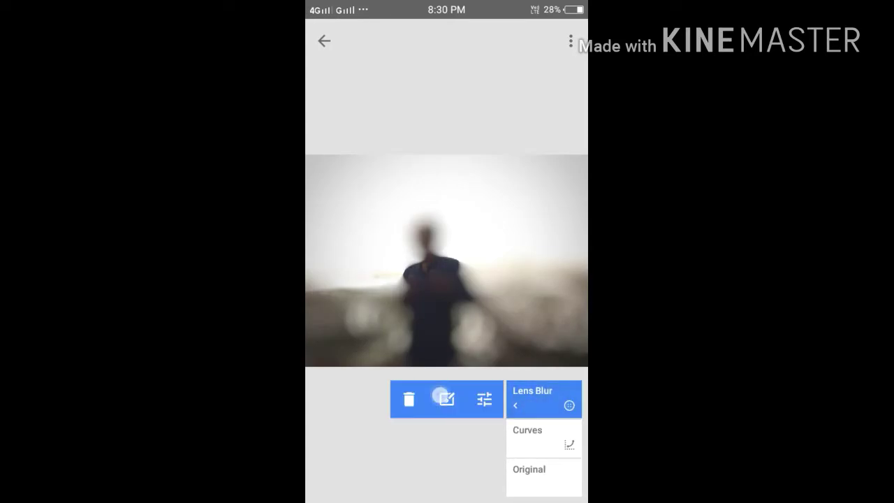
left_click(440, 396)
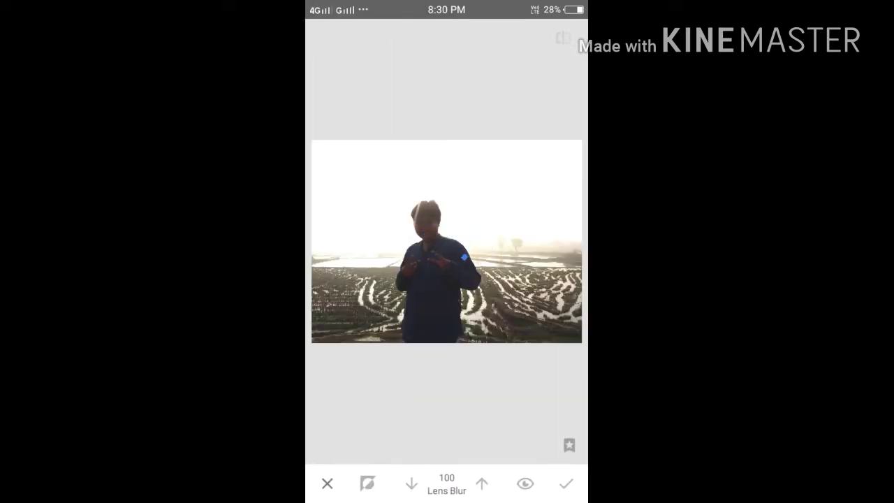
left_click_drag(465, 258, 458, 260)
left_click(525, 483)
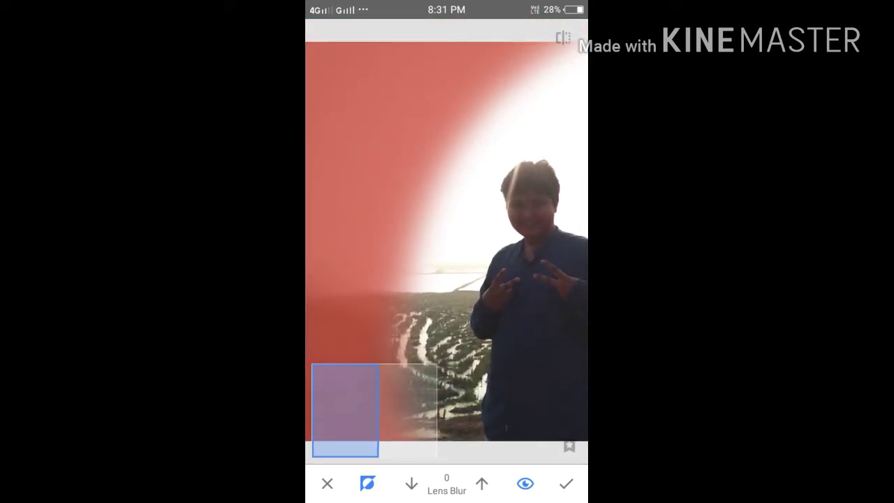
- Set the mask brush's Lens Blur strength to 0 for the person
left_click(411, 484)
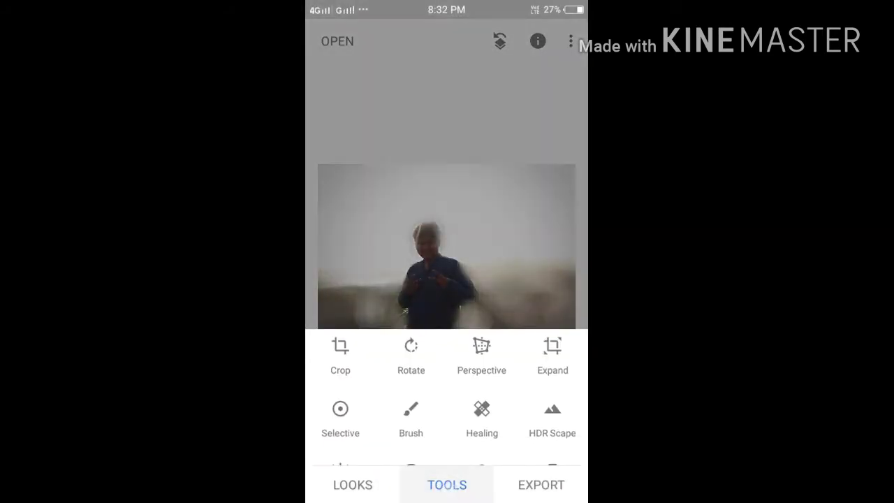
- Scroll the tools list and start a second Curves adjustment
scroll(447, 300, "down", 2)
scroll(447, 300, "up", 1)
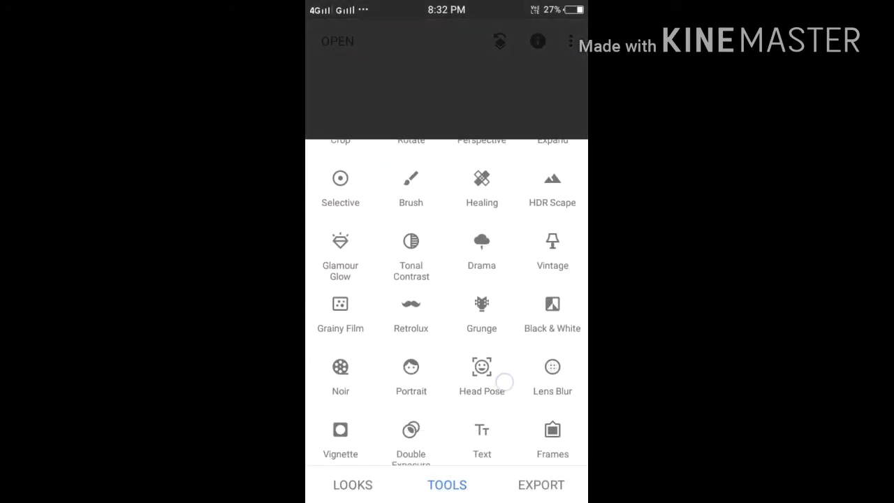
scroll(448, 301, "up", 3)
scroll(447, 300, "up", 5)
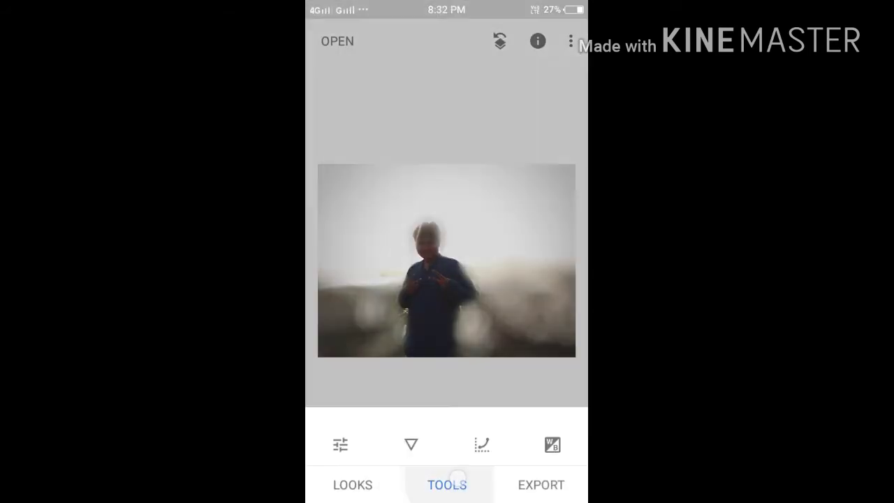
left_click_drag(570, 367, 573, 277)
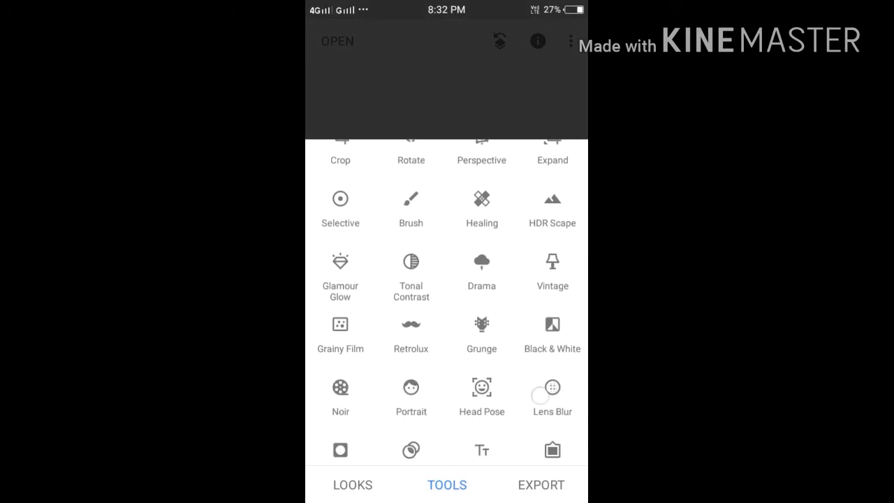
left_click_drag(458, 266, 489, 394)
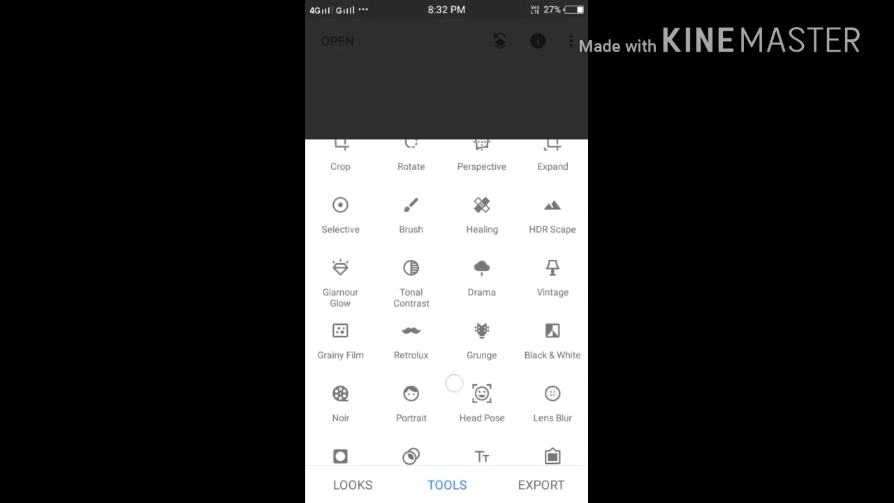
left_click(481, 180)
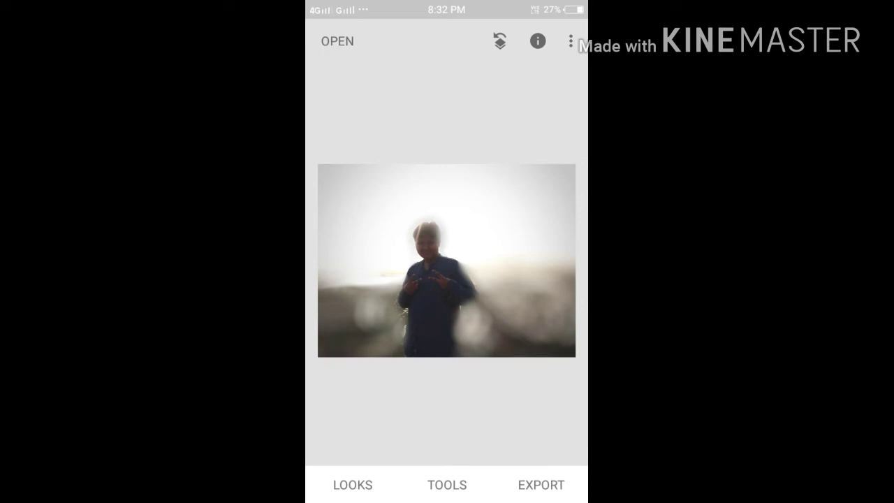
- Save a copy of the edited field portrait from the export options
left_click(539, 488)
left_click(475, 353)
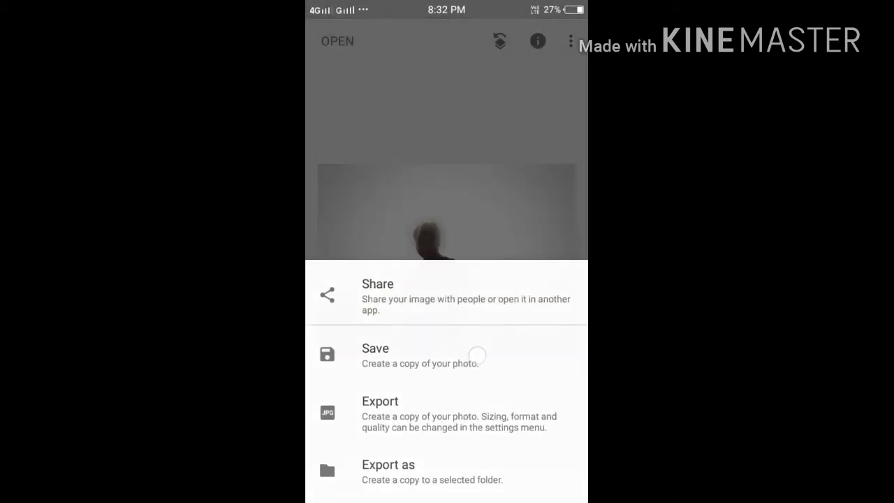